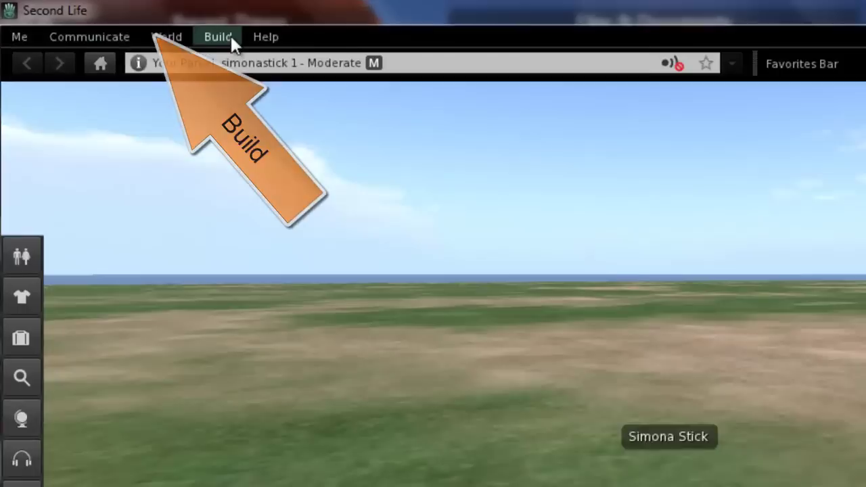
# Go to Build > Upload > Model... to start uploading a 3D model
pyautogui.click(147, 26)
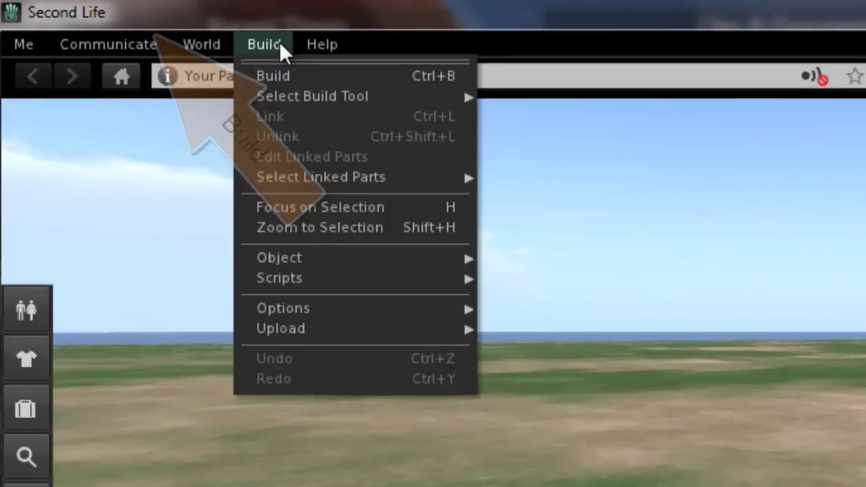
pyautogui.moveTo(159, 169)
pyautogui.moveTo(295, 332)
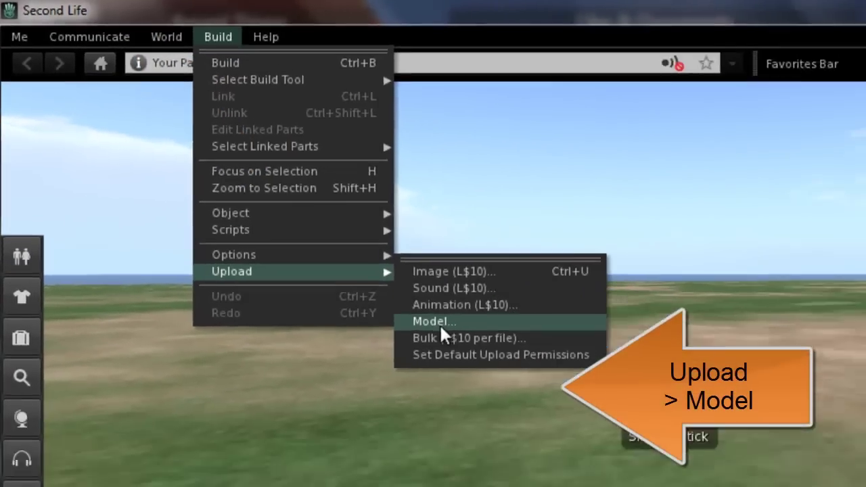
# Open salonreceptionexport.dae from the virtuous folder in the model uploader
pyautogui.click(534, 390)
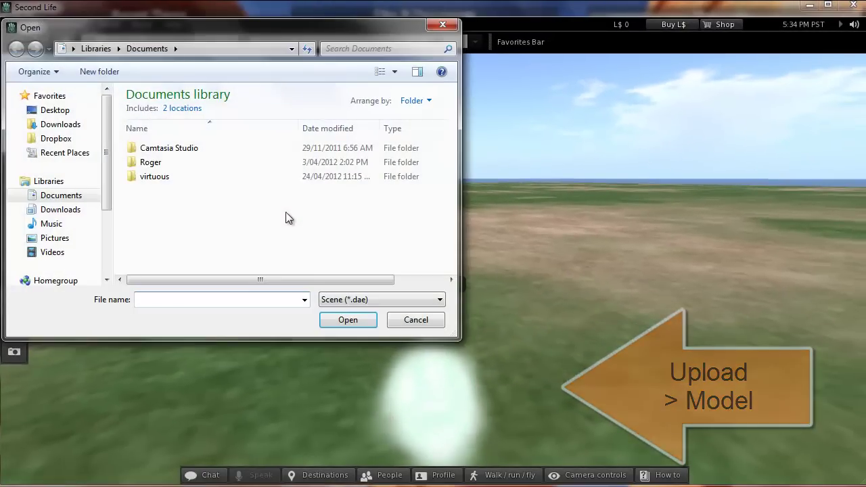
pyautogui.doubleClick(169, 177)
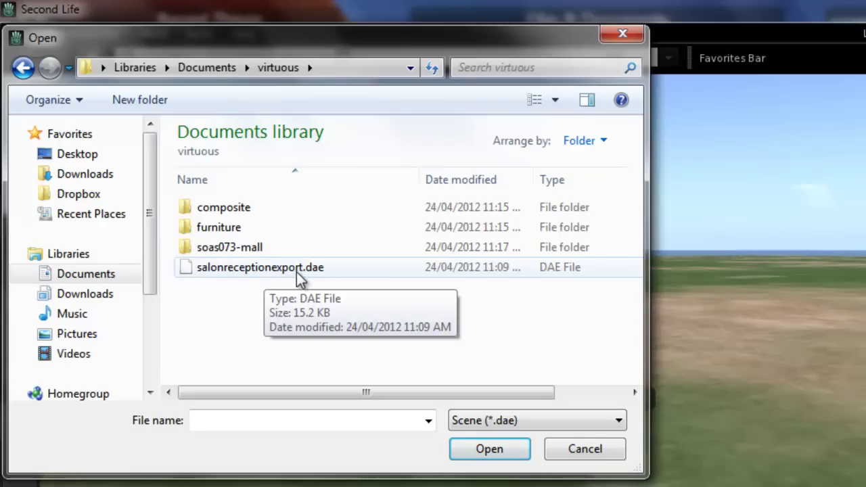
pyautogui.click(300, 271)
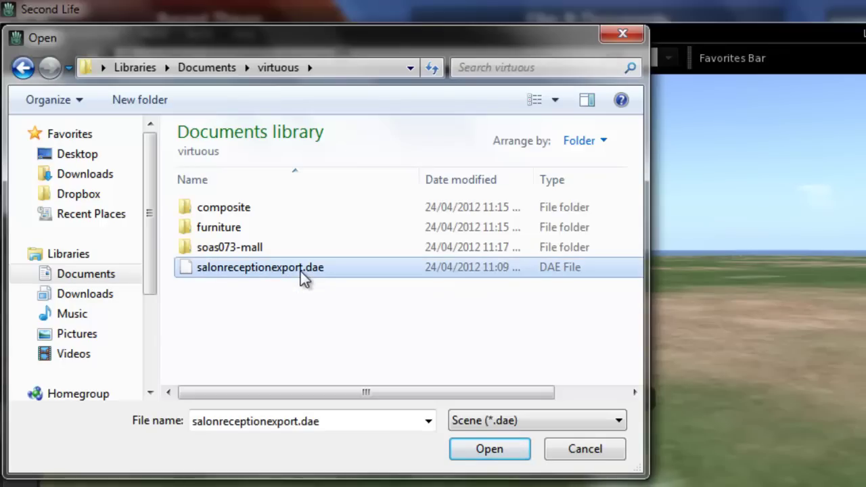
pyautogui.click(490, 456)
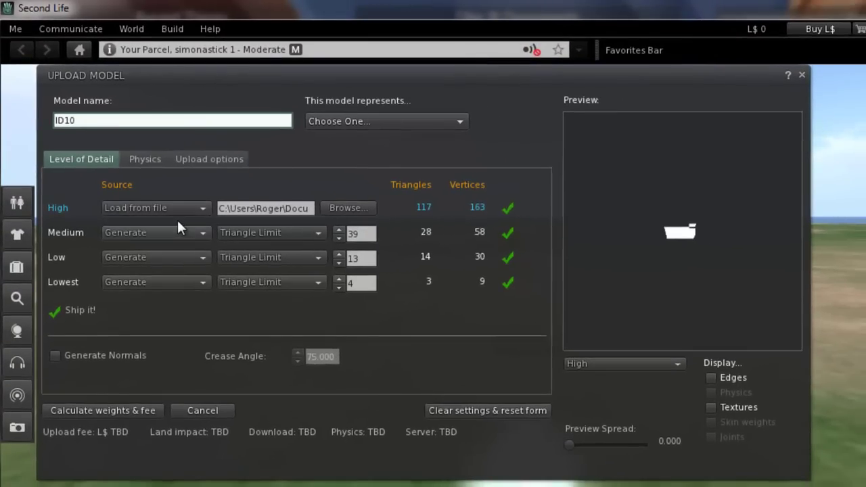
# Move the Upload Model window slightly and turn on texture display in the preview
pyautogui.moveTo(264, 75); pyautogui.dragTo(325, 94)
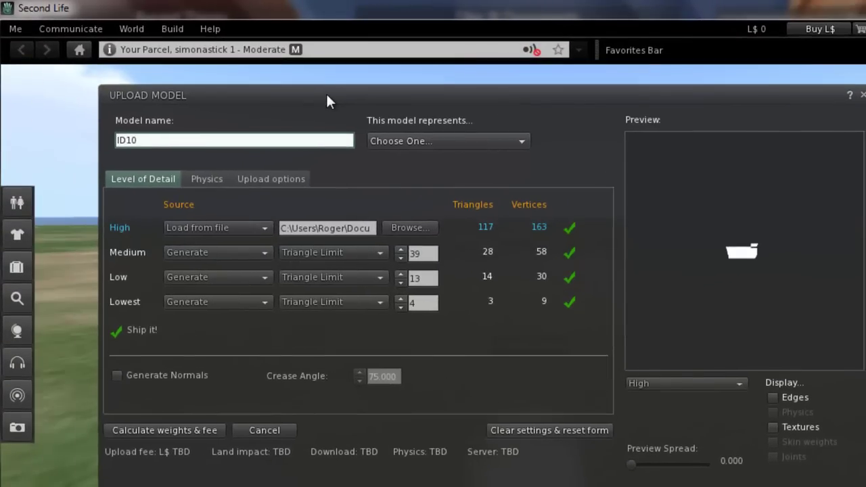
pyautogui.scroll(10, 744, 256)
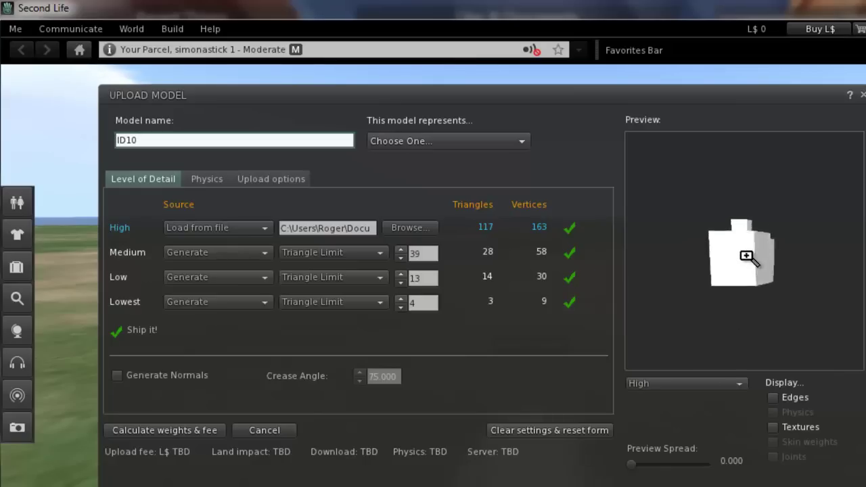
pyautogui.scroll(-2, 746, 257)
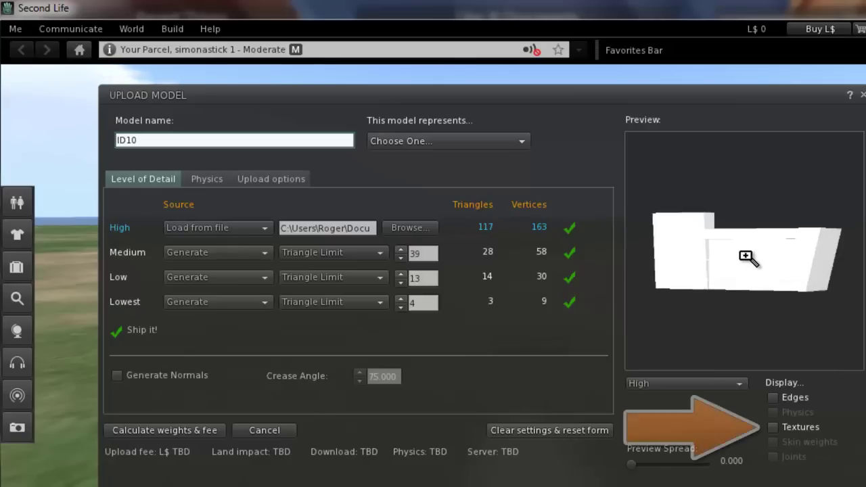
pyautogui.click(773, 426)
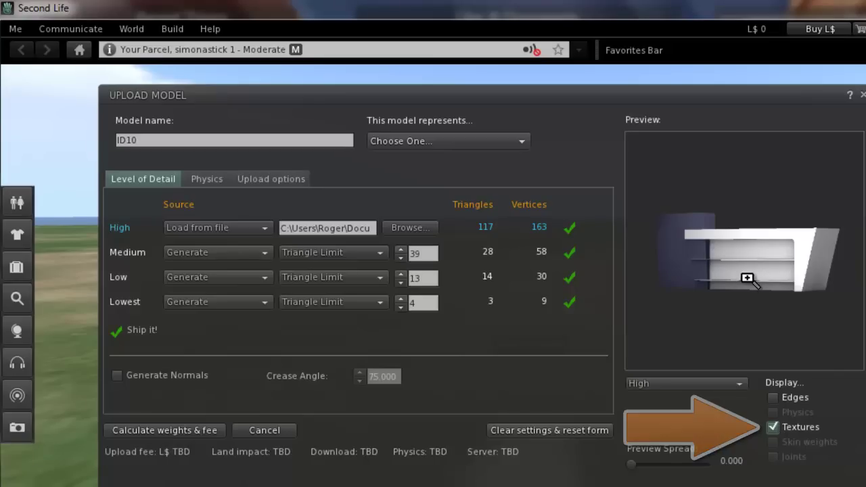
# Zoom and rotate the preview to view the desk from the front and other angles
pyautogui.scroll(-2, 749, 280)
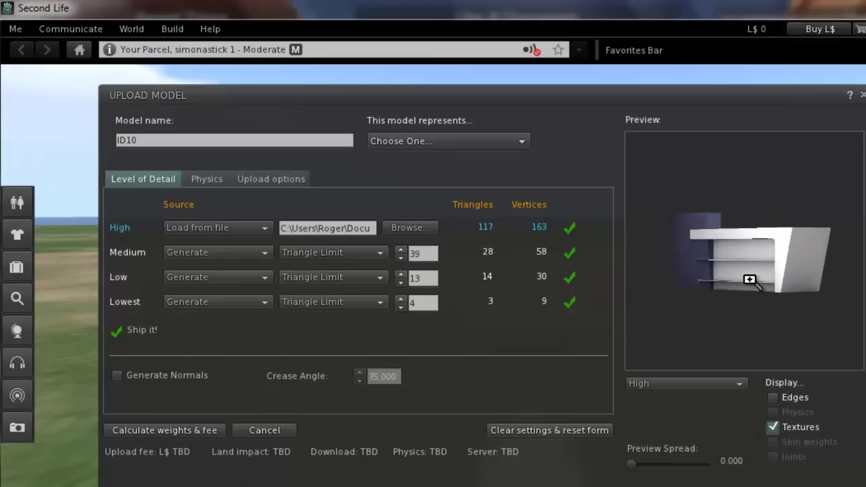
pyautogui.scroll(-2, 755, 280)
pyautogui.moveTo(753, 279); pyautogui.dragTo(750, 280)
pyautogui.scroll(-1, 752, 282)
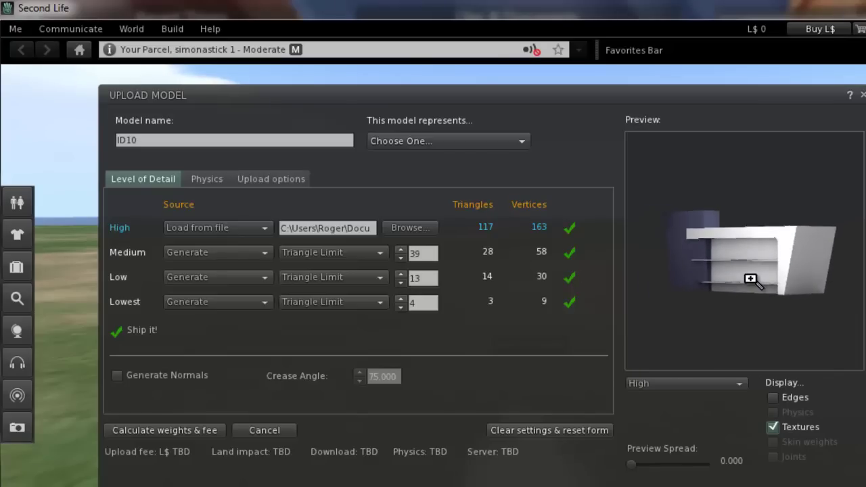
pyautogui.moveTo(801, 264); pyautogui.dragTo(776, 249)
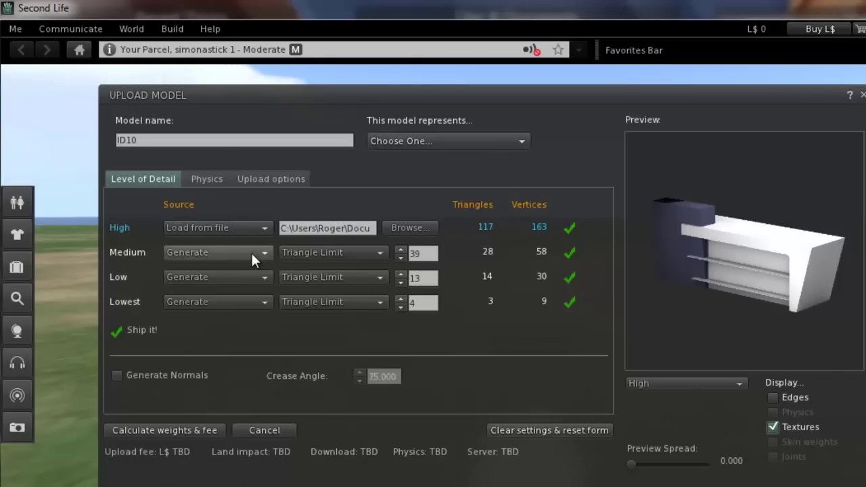
# Set the Medium and Low detail sources to Use LoD above, giving 117 triangles each
pyautogui.click(231, 254)
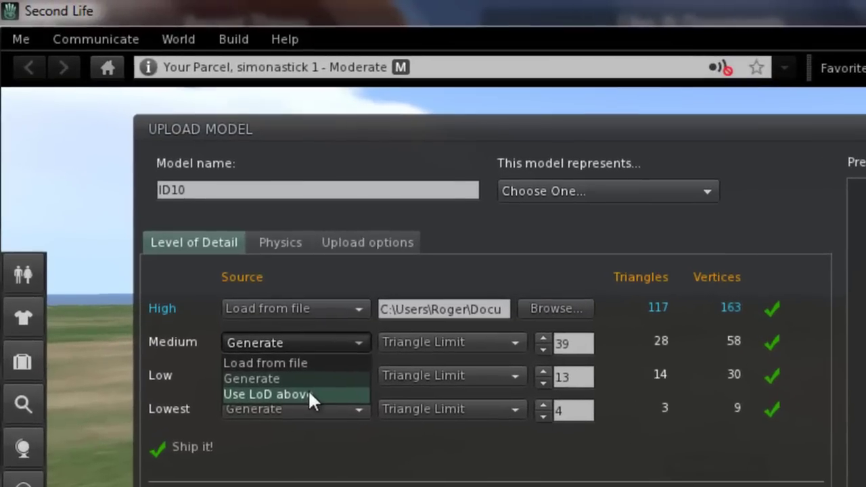
pyautogui.click(261, 279)
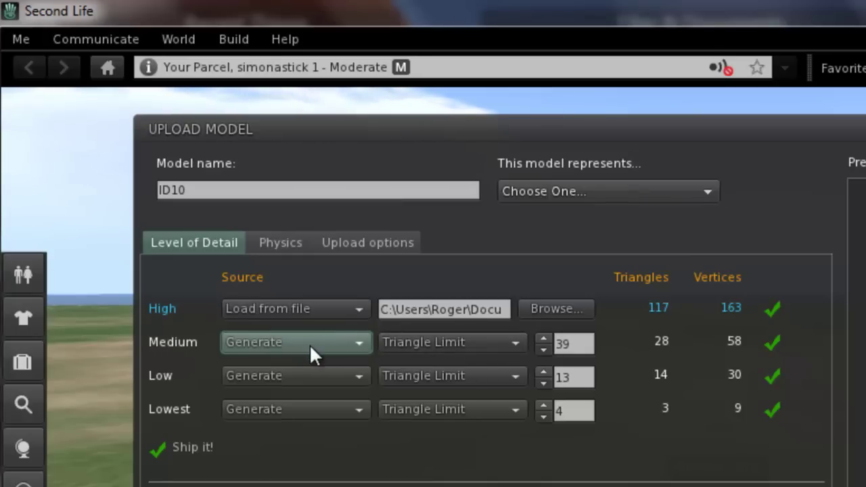
pyautogui.click(273, 343)
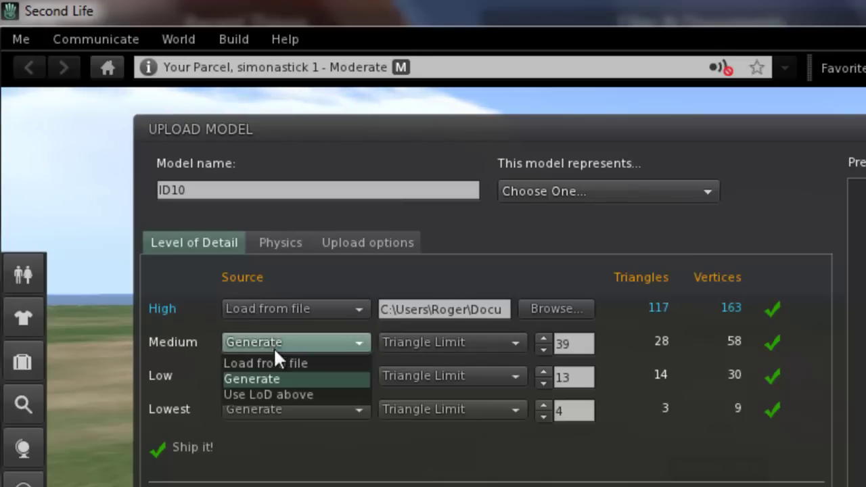
pyautogui.click(273, 392)
pyautogui.click(268, 382)
pyautogui.click(264, 428)
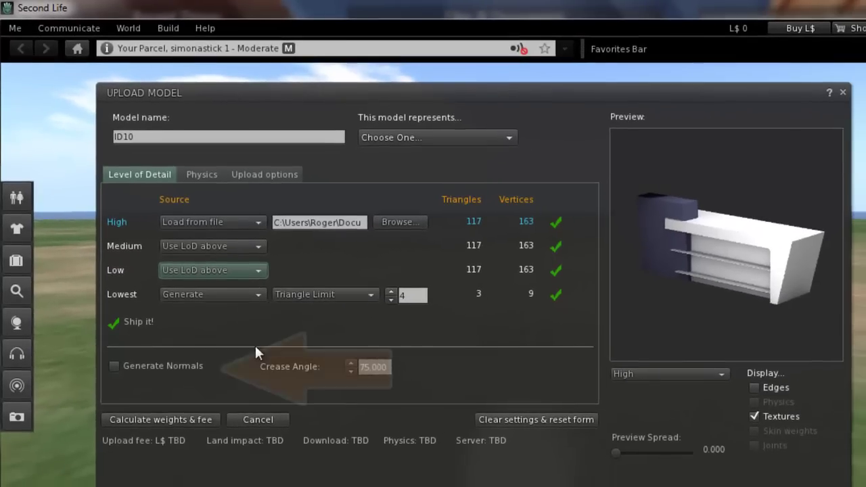
# Enable Generate Normals, mark the model as a Building Component, and rename ID10 to 'salonrecepti'
pyautogui.click(183, 365)
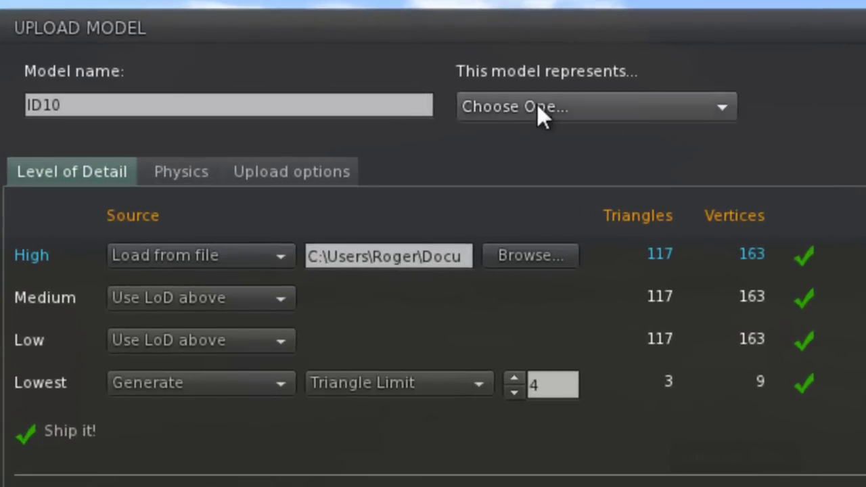
pyautogui.click(404, 134)
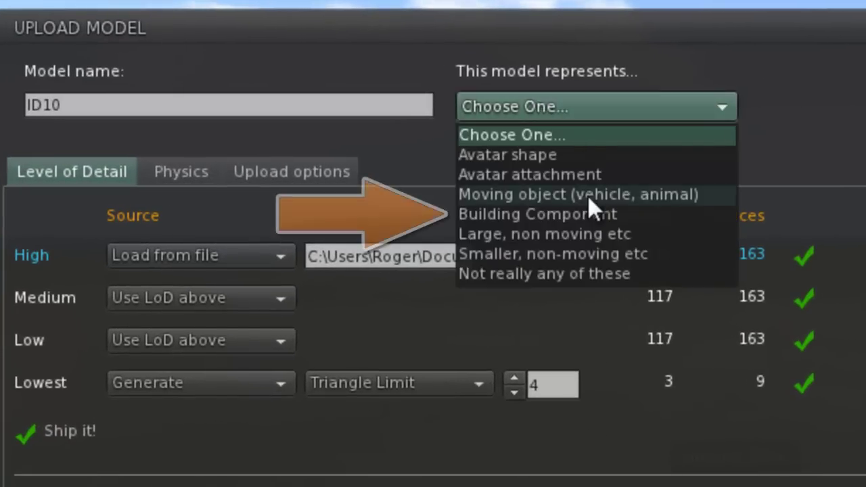
pyautogui.click(582, 213)
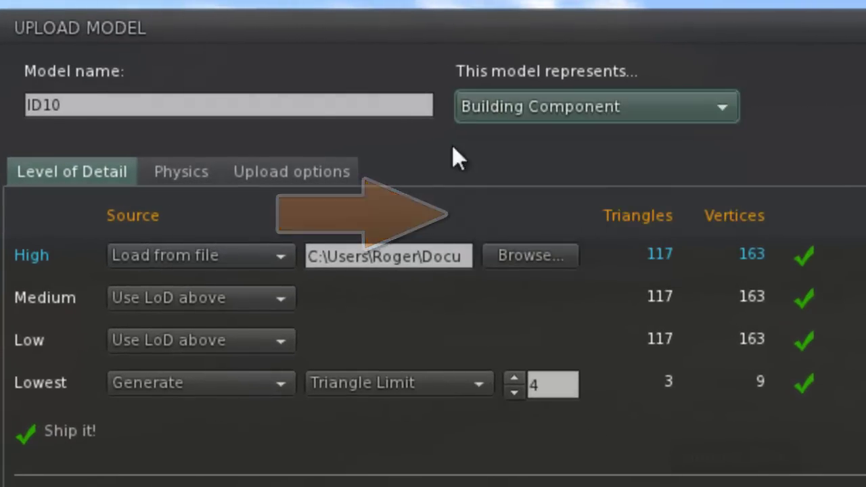
pyautogui.click(309, 102)
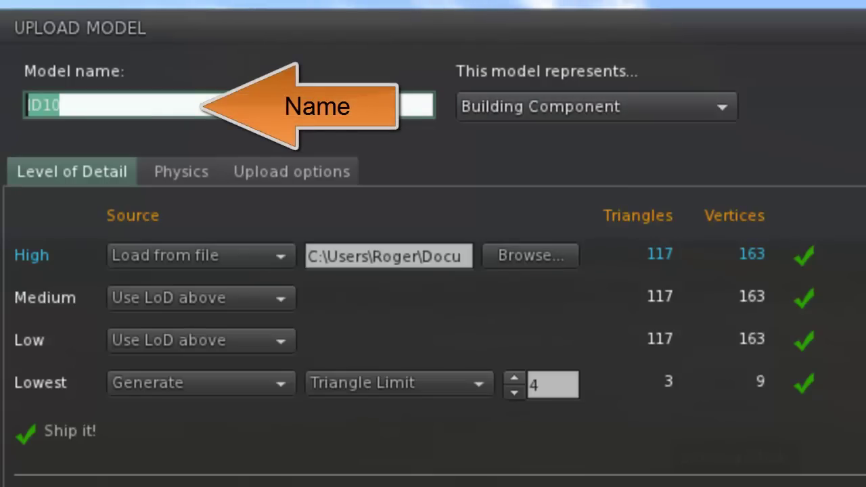
pyautogui.write('salo')
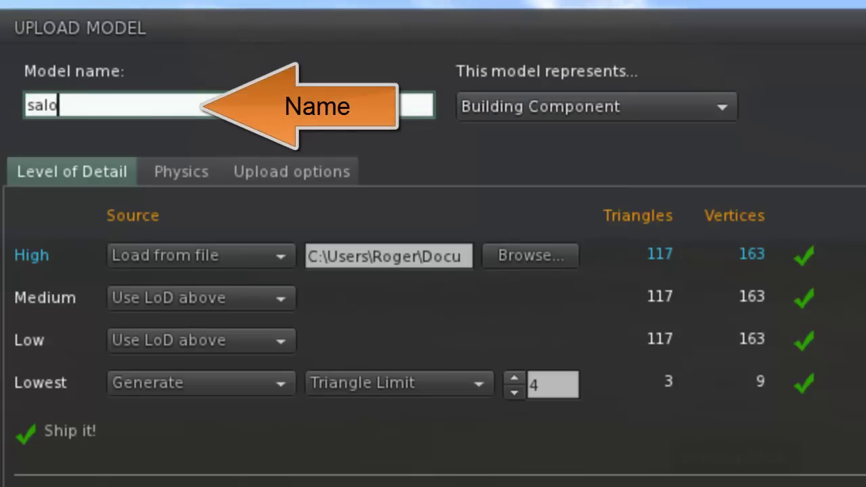
pyautogui.write('nre')
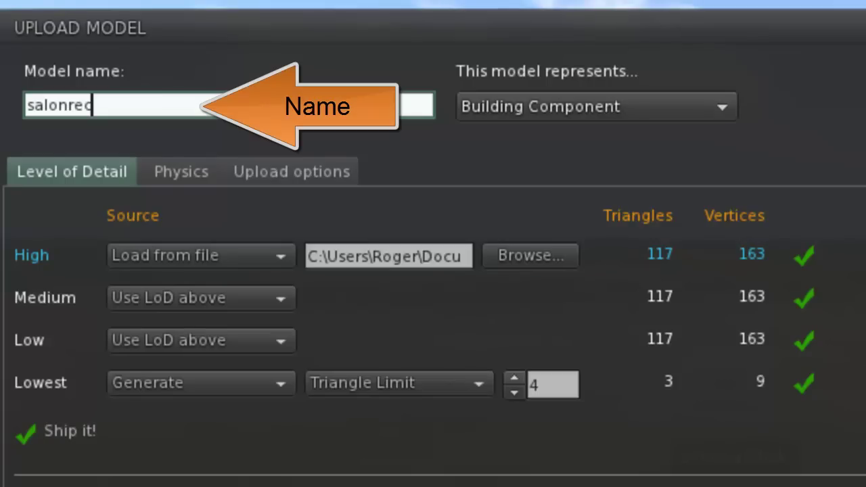
pyautogui.write('ception')
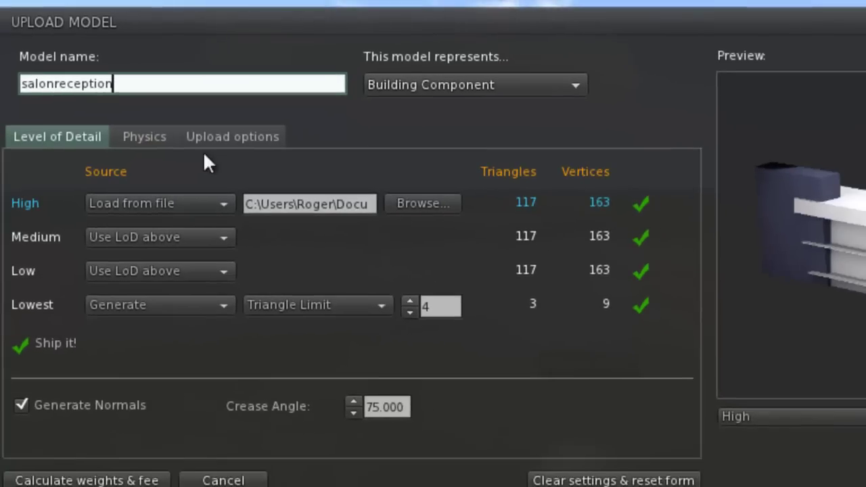
# On the Physics tab, use the High level of detail as the physics source
pyautogui.click(148, 136)
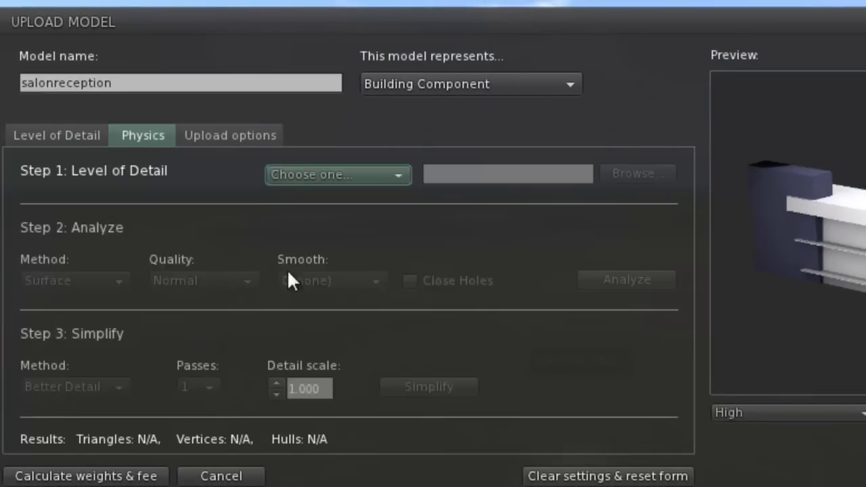
pyautogui.click(339, 173)
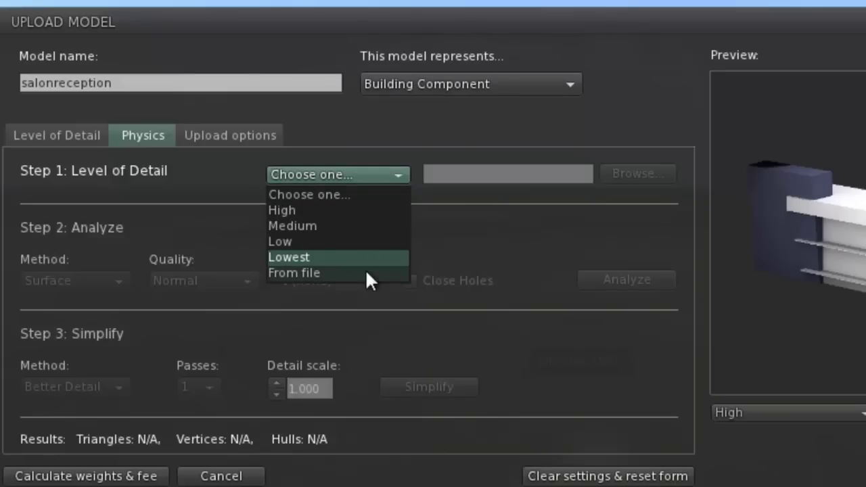
pyautogui.click(458, 245)
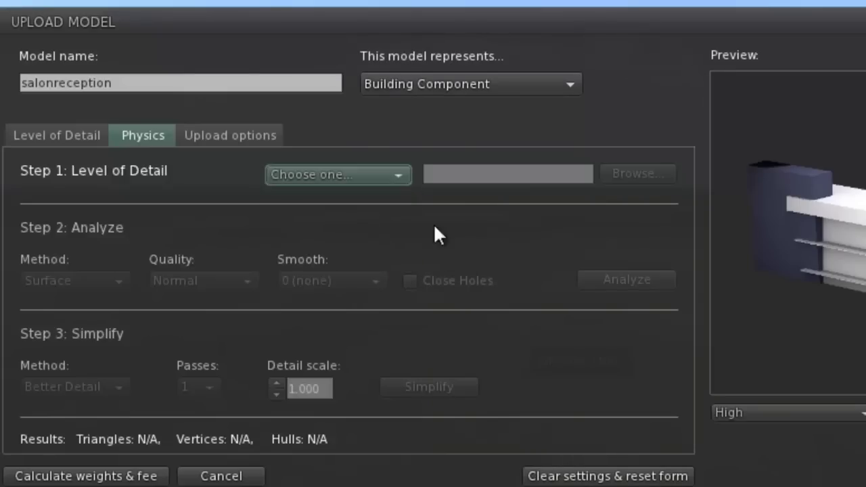
pyautogui.click(367, 175)
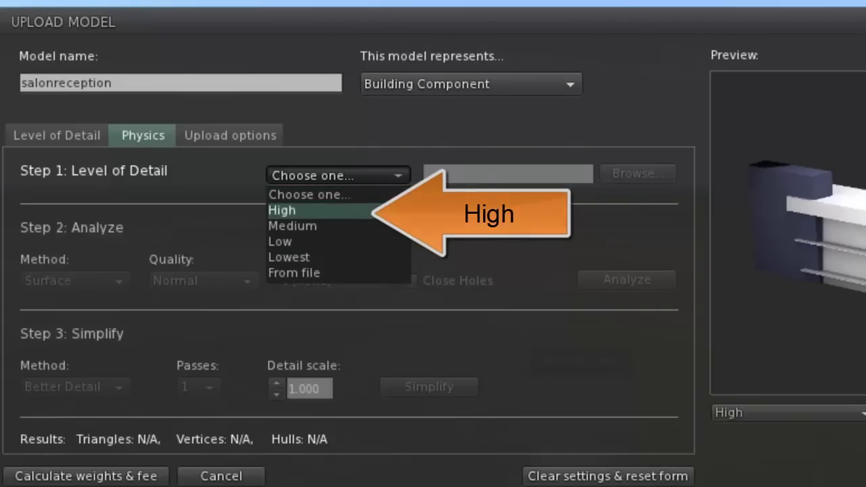
pyautogui.click(383, 211)
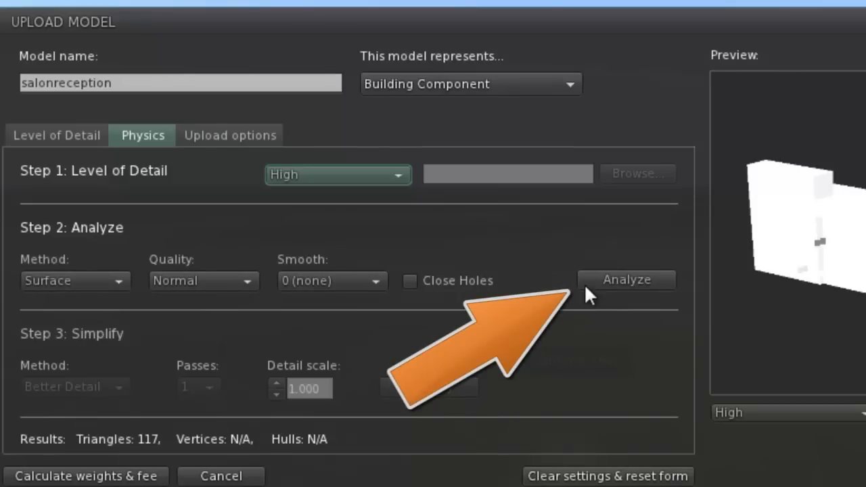
# Analyze the physics shape (116 vertices, 16 hulls) and zoom and rotate the preview
pyautogui.click(626, 279)
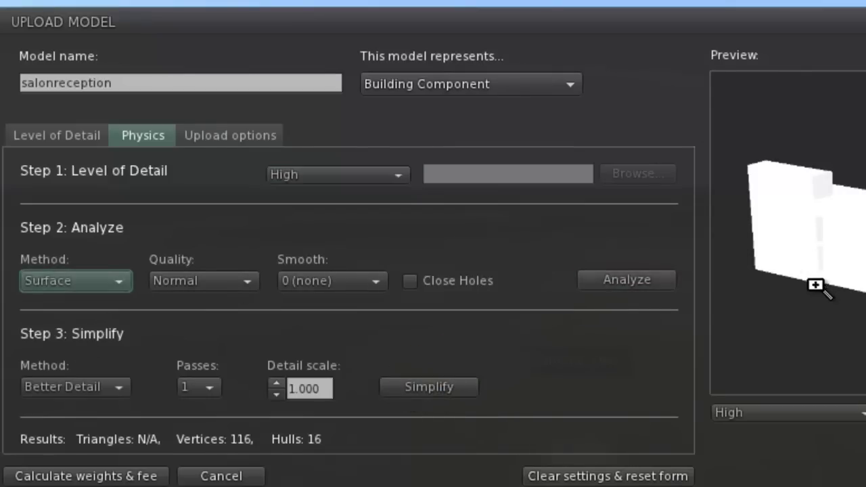
pyautogui.scroll(3, 819, 283)
pyautogui.scroll(5, 818, 283)
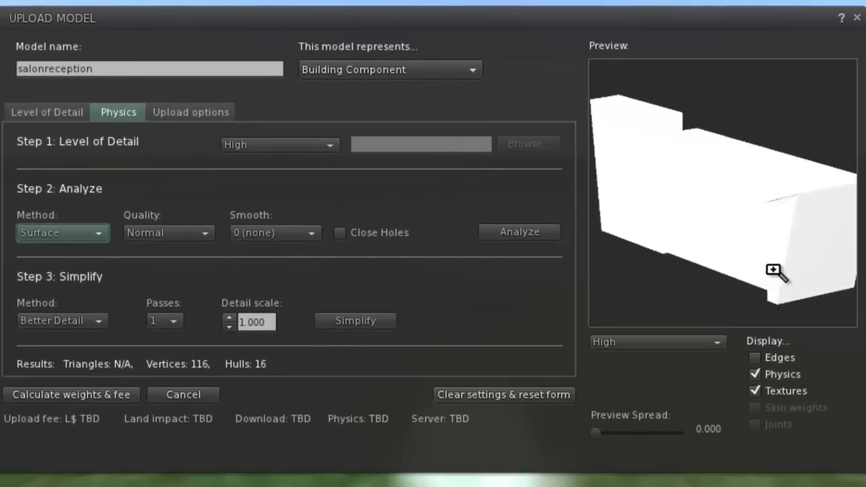
pyautogui.moveTo(770, 271); pyautogui.dragTo(720, 286)
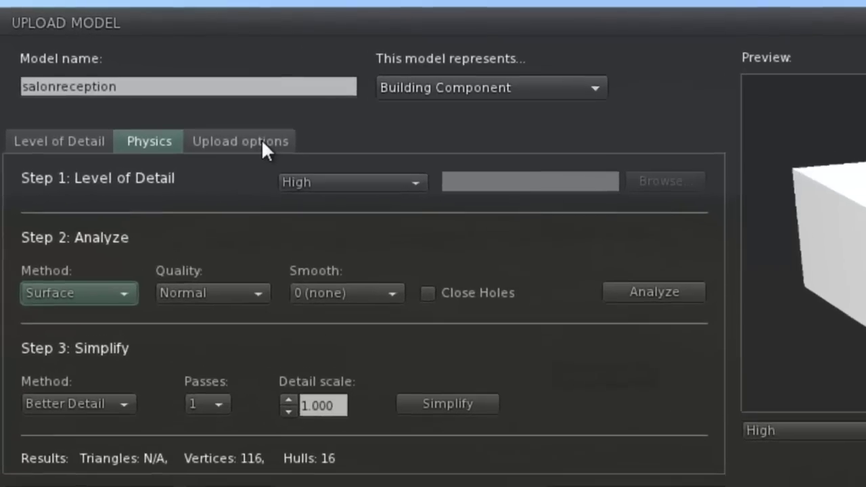
# Include textures in the upload and calculate weights and fee, coming to L$0
pyautogui.click(262, 142)
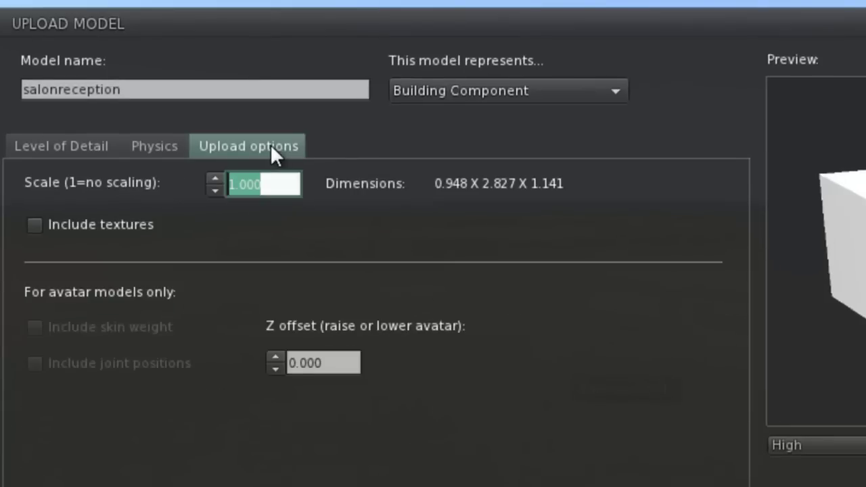
pyautogui.click(96, 227)
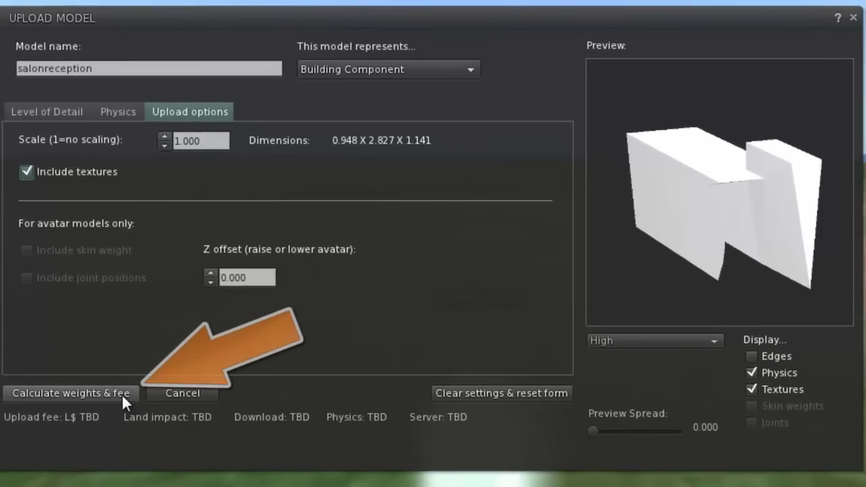
pyautogui.click(122, 394)
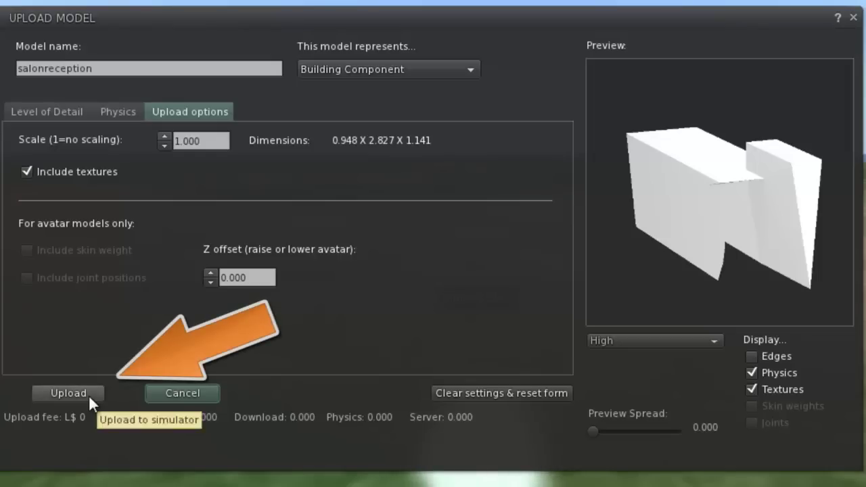
# Upload salonreception and rez it on the ground from the Objects inventory
pyautogui.click(88, 394)
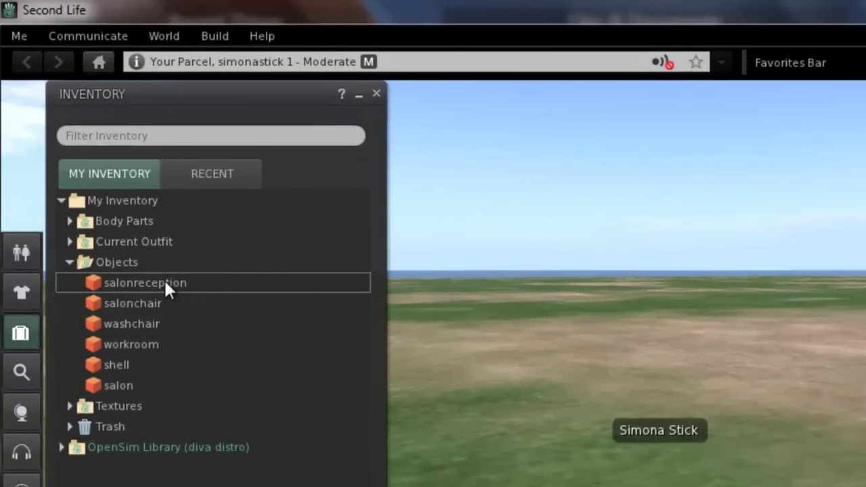
pyautogui.moveTo(164, 278); pyautogui.dragTo(865, 486)
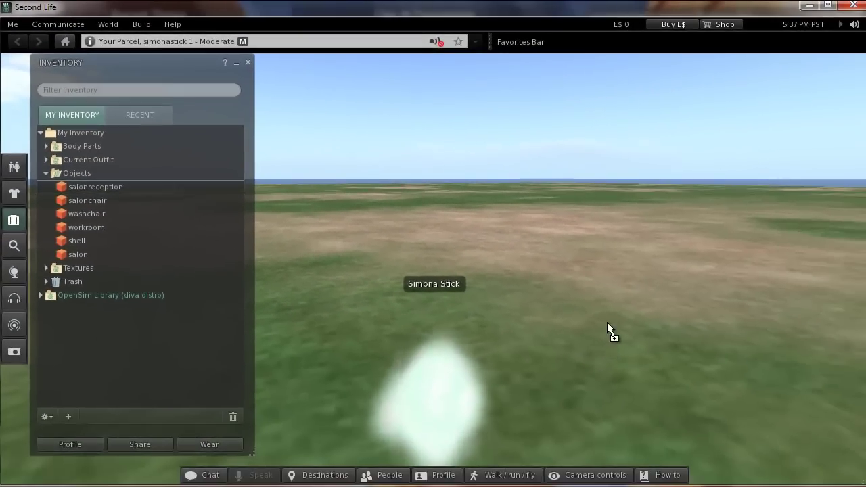
pyautogui.moveTo(607, 322); pyautogui.dragTo(607, 322)
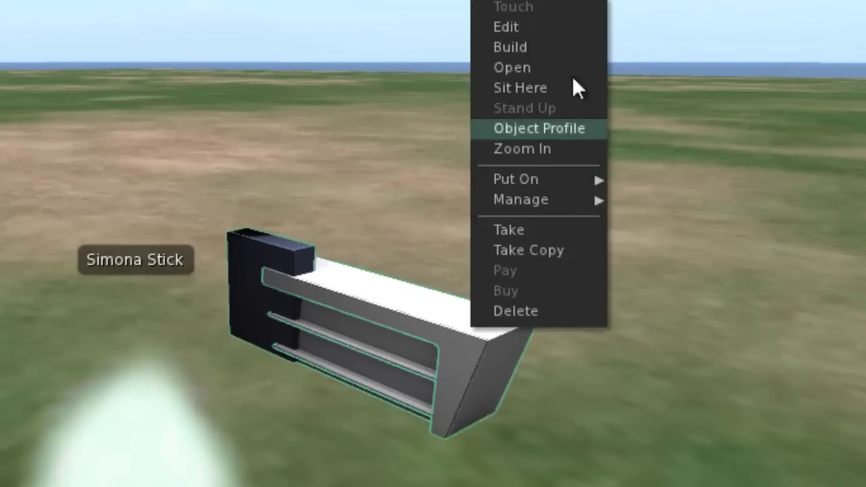
# Edit the rezzed desk and review its Features, Object settings and physics shape type choices
pyautogui.click(562, 29)
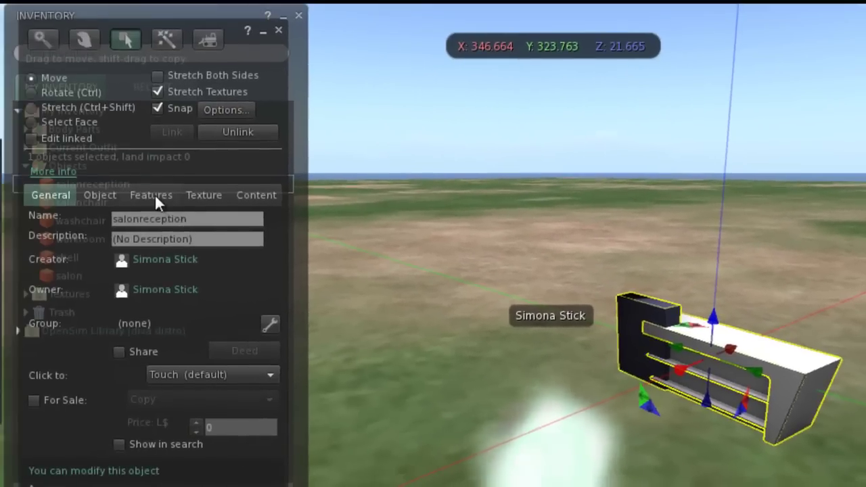
pyautogui.click(49, 176)
pyautogui.click(105, 191)
pyautogui.click(53, 177)
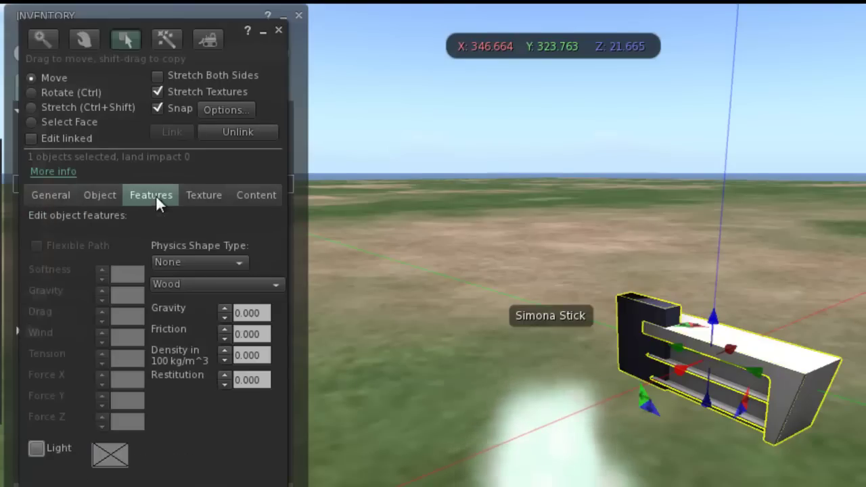
pyautogui.click(189, 261)
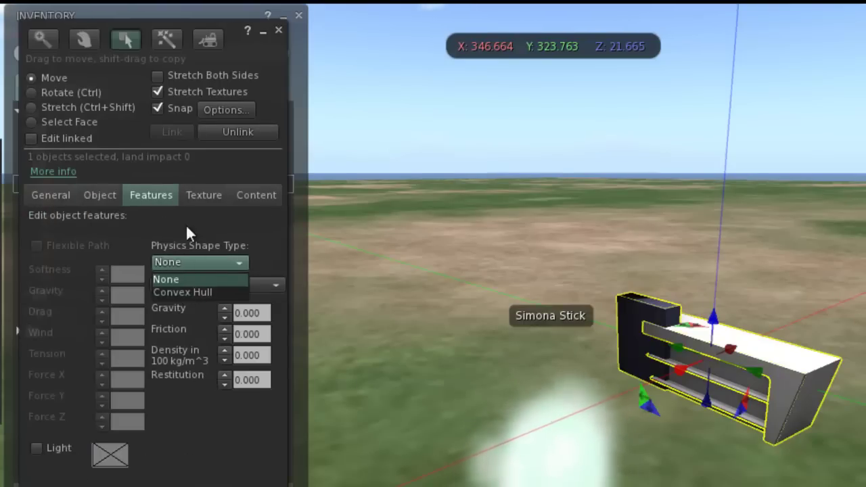
pyautogui.click(146, 205)
# Turn on Full Bright, try glow 1.00 then reset it to 0, view Content, and close the editor
pyautogui.click(205, 195)
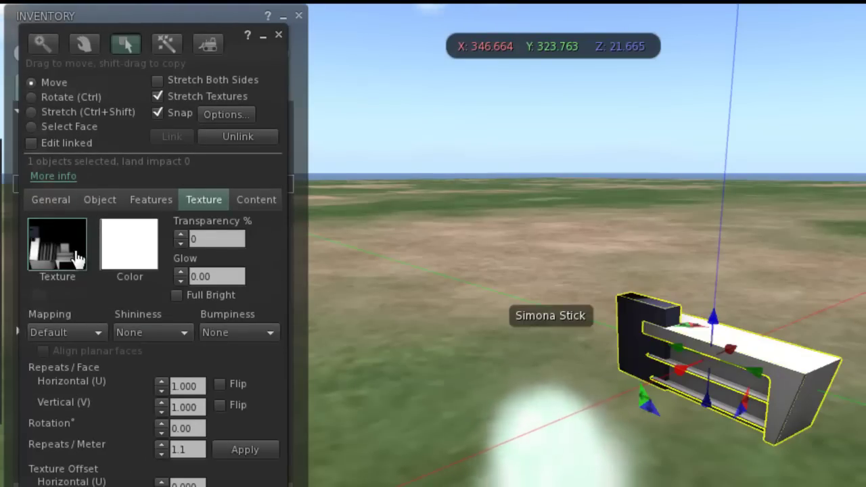
pyautogui.click(205, 295)
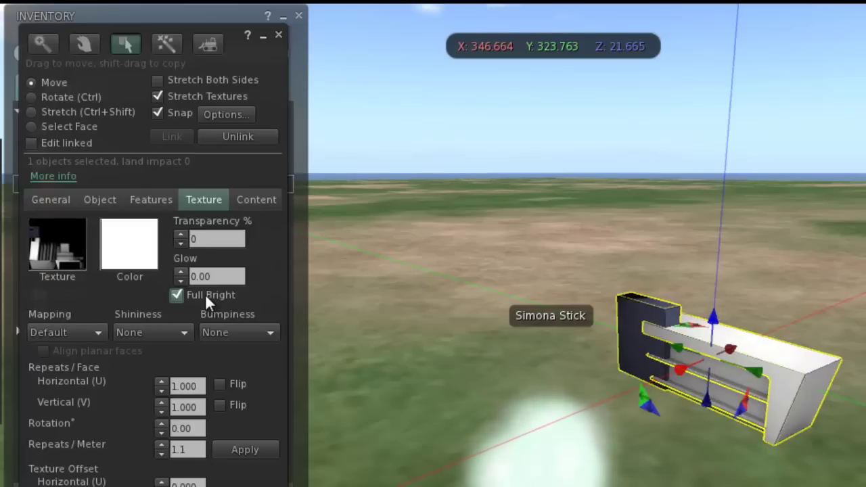
pyautogui.click(178, 272)
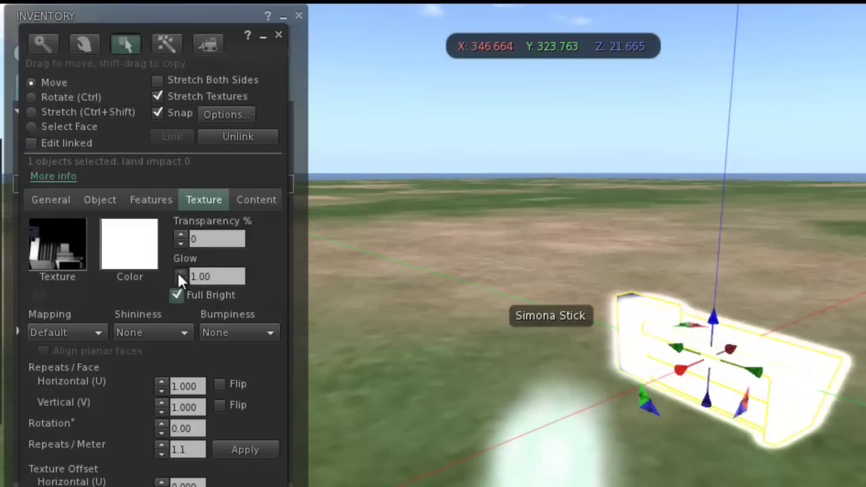
pyautogui.click(181, 280)
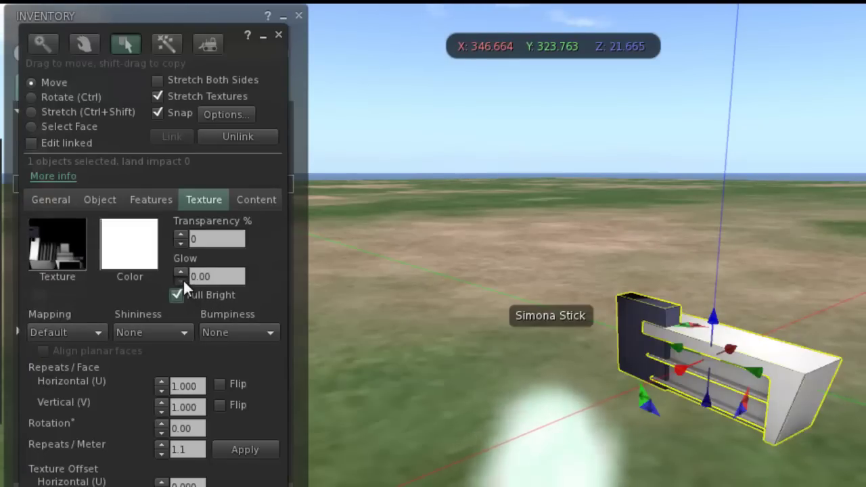
pyautogui.click(255, 202)
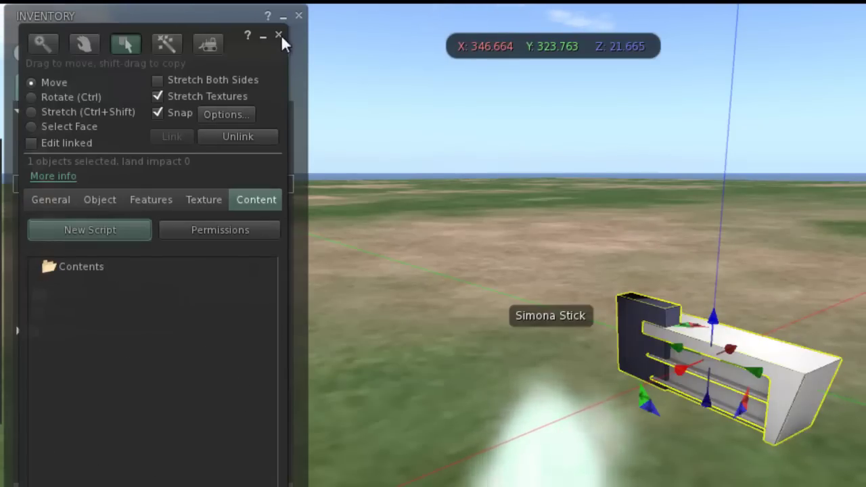
pyautogui.click(279, 35)
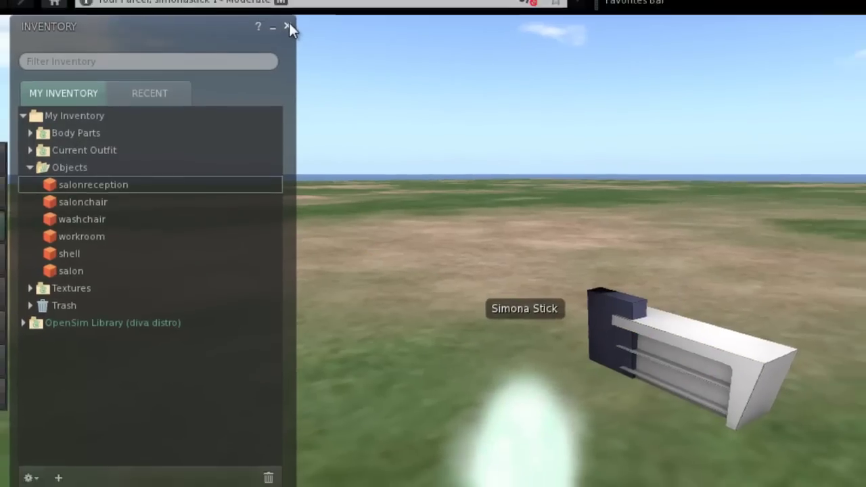